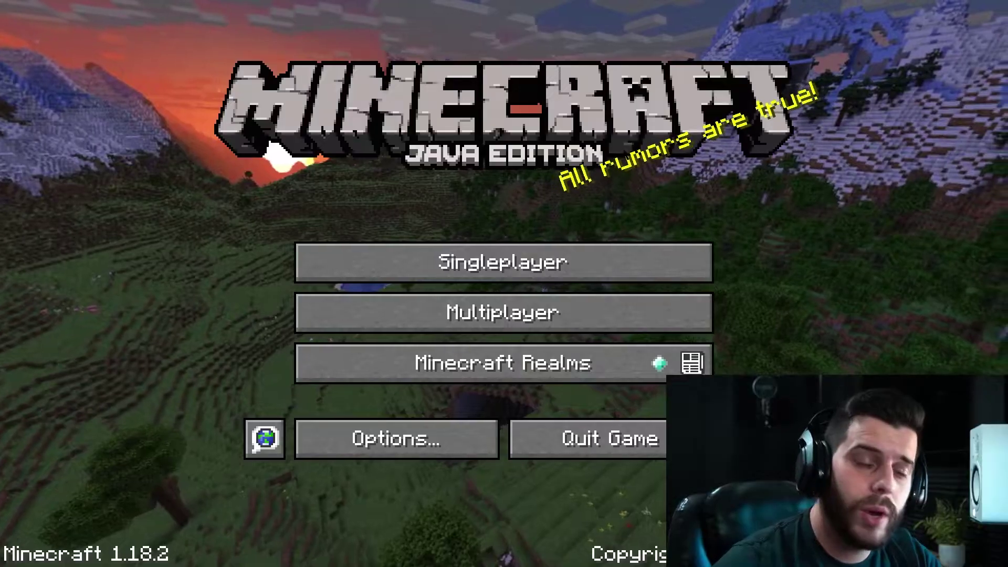
Create a new singleplayer world named "sub" in Survival mode with Normal difficulty and cheats off.
{"action": "left_click", "coordinate": [502, 262]}
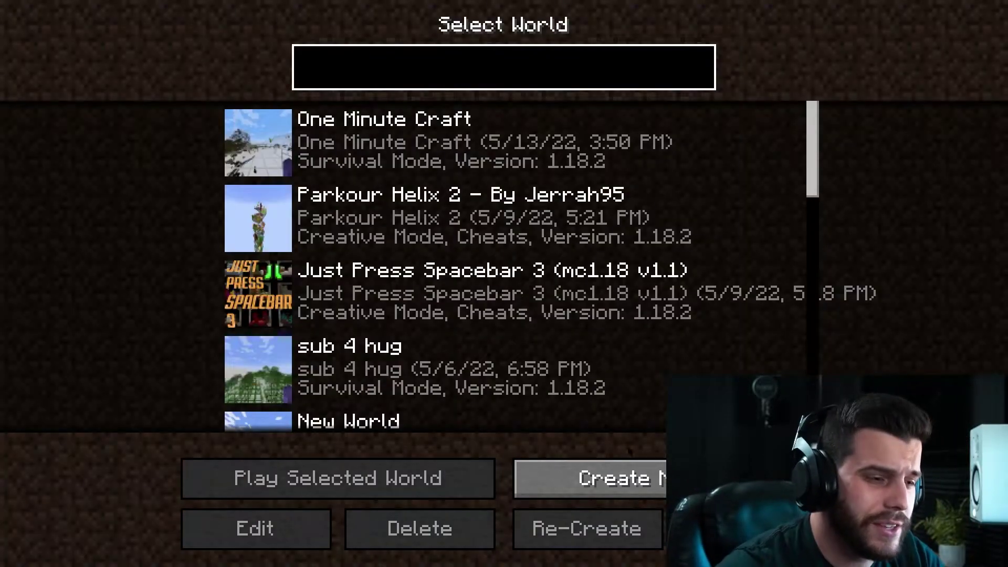
{"action": "left_click", "coordinate": [630, 490]}
{"action": "key", "text": "BackSpace"}
{"action": "key", "text": "BackSpace"}
{"action": "key", "text": "BackSpace"}
{"action": "key", "text": "BackSpace"}
{"action": "key", "text": "BackSpace"}
{"action": "key", "text": "BackSpace"}
{"action": "key", "text": "BackSpace"}
{"action": "key", "text": "BackSpace"}
{"action": "key", "text": "BackSpace"}
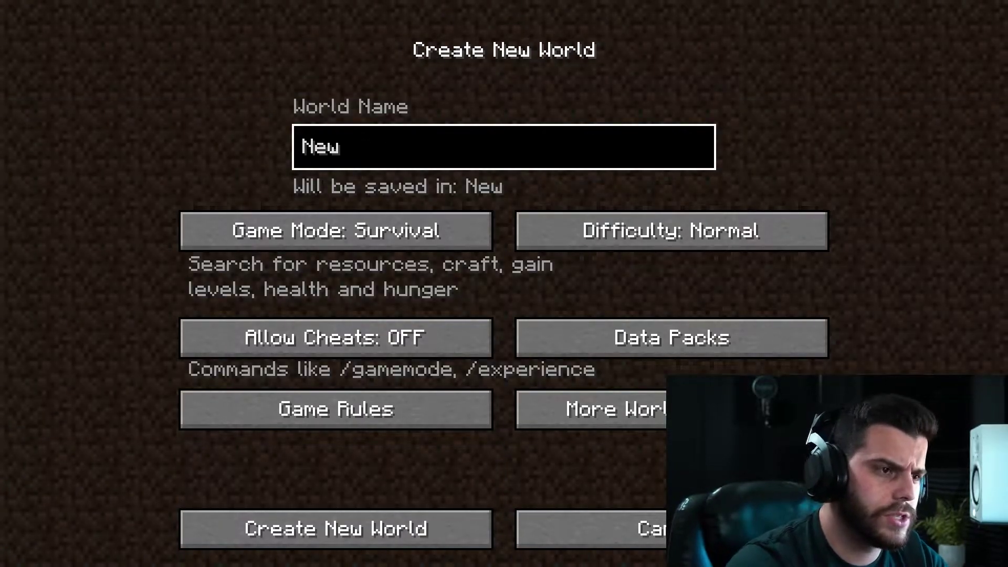
{"action": "type", "text": "sub"}
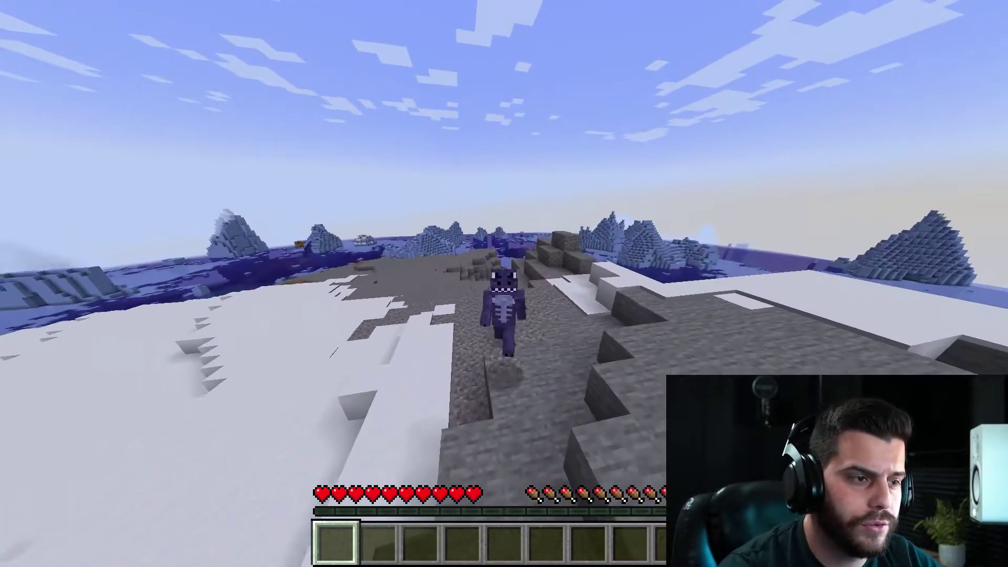
Open the world to LAN with the other players' game mode set to Survival and cheats off.
{"action": "key", "text": "Escape"}
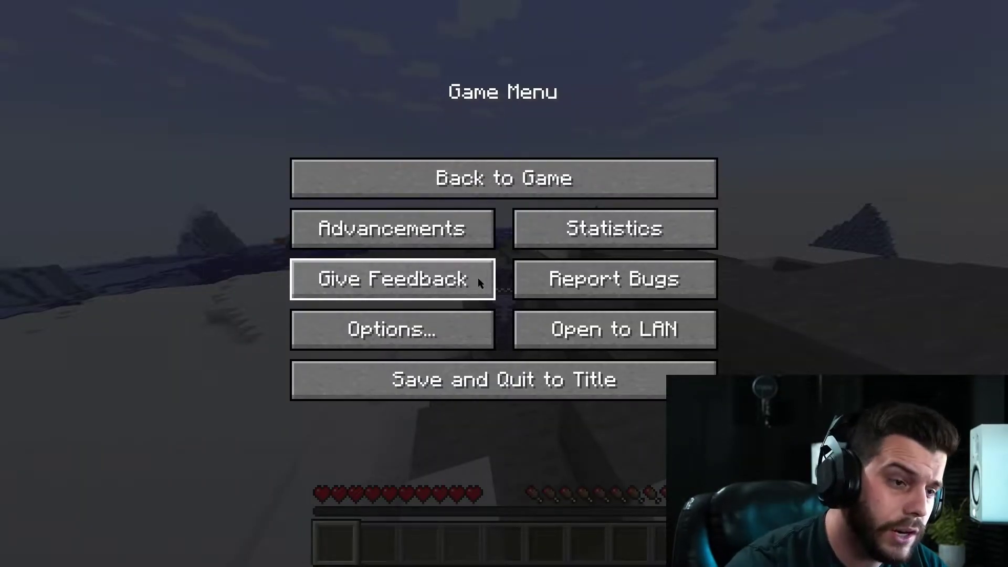
{"action": "left_click", "coordinate": [595, 326]}
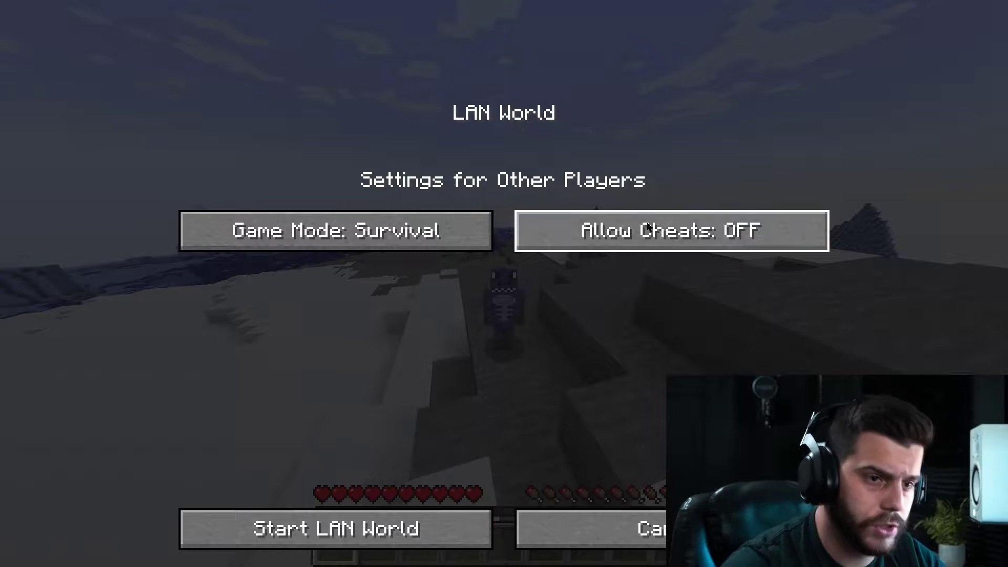
{"action": "left_click", "coordinate": [688, 242]}
{"action": "left_click", "coordinate": [613, 248]}
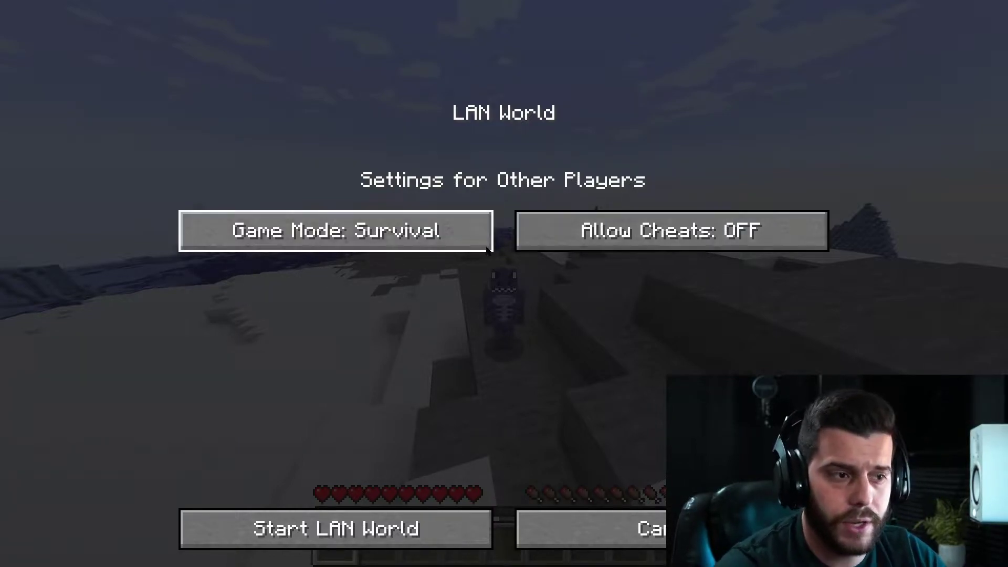
{"action": "left_click", "coordinate": [436, 243]}
{"action": "left_click", "coordinate": [439, 236]}
{"action": "left_click", "coordinate": [420, 231]}
{"action": "left_click", "coordinate": [420, 231]}
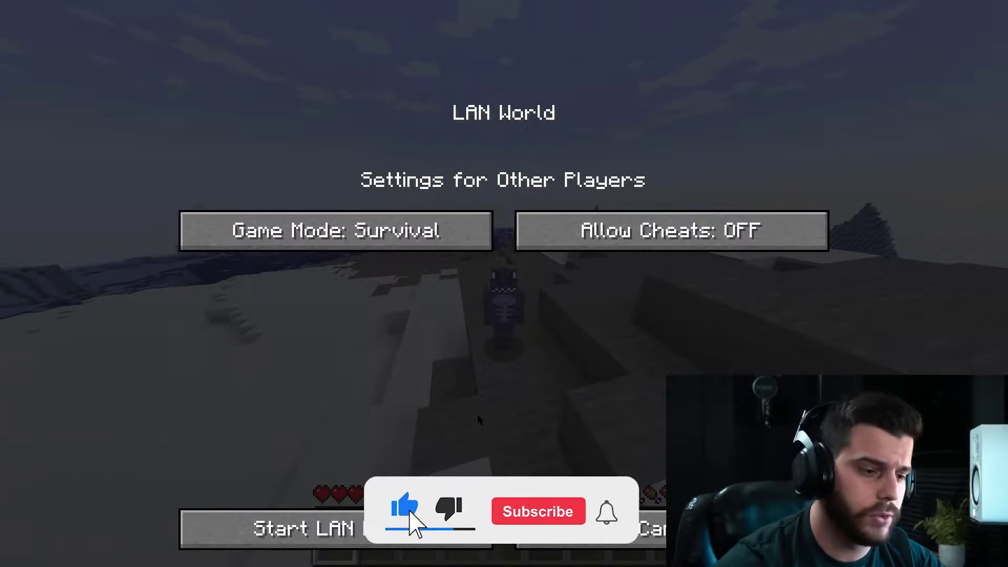
{"action": "left_click", "coordinate": [304, 529]}
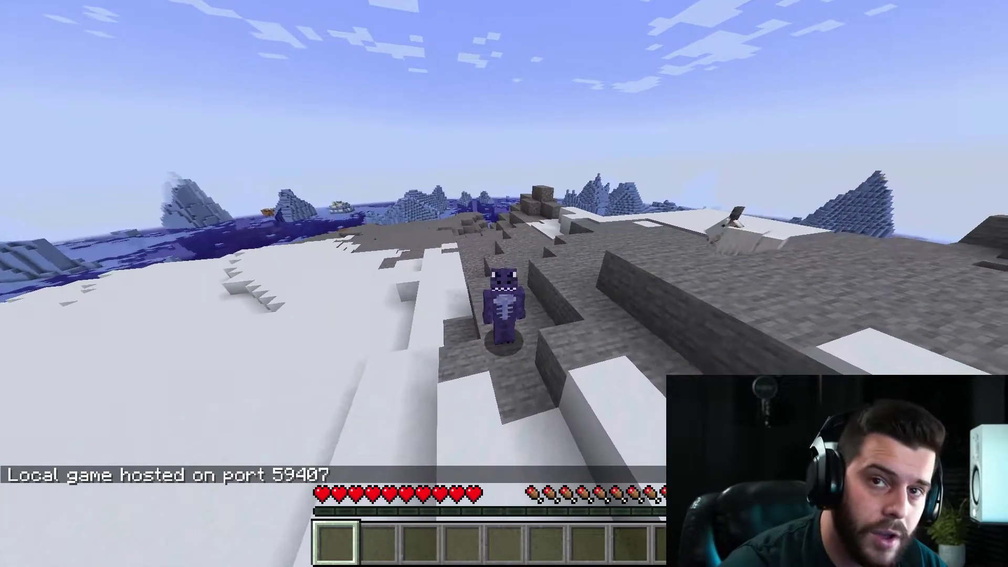
Leave full screen and look up the computer name in This PC's system properties through File Explorer.
{"action": "key", "text": "F11"}
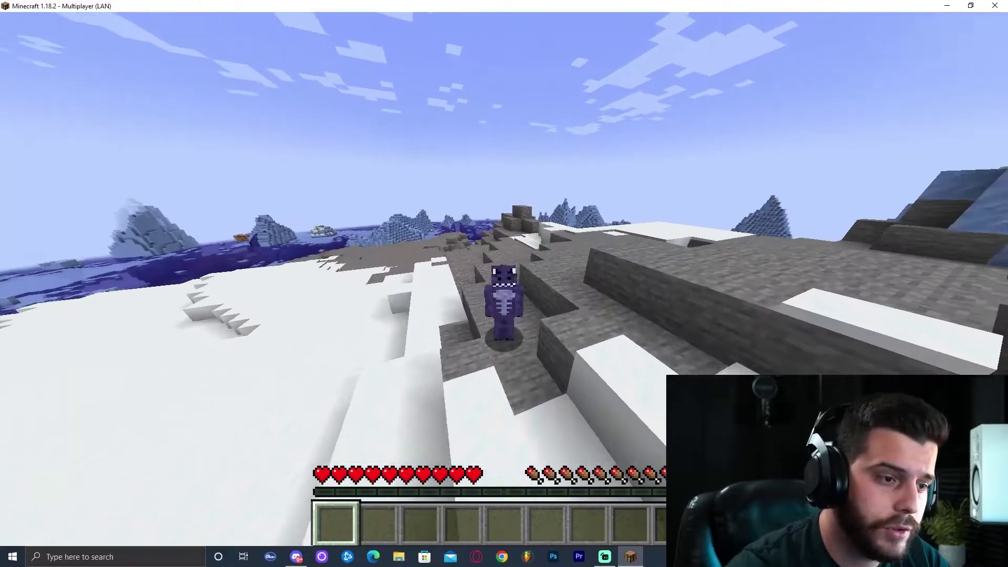
{"action": "key", "text": "Escape"}
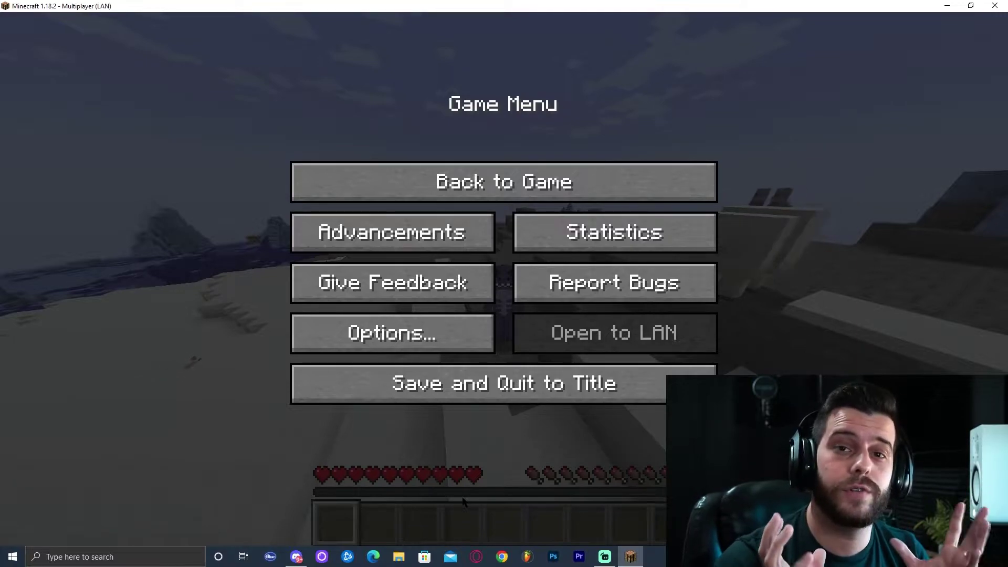
{"action": "key", "text": "super+e"}
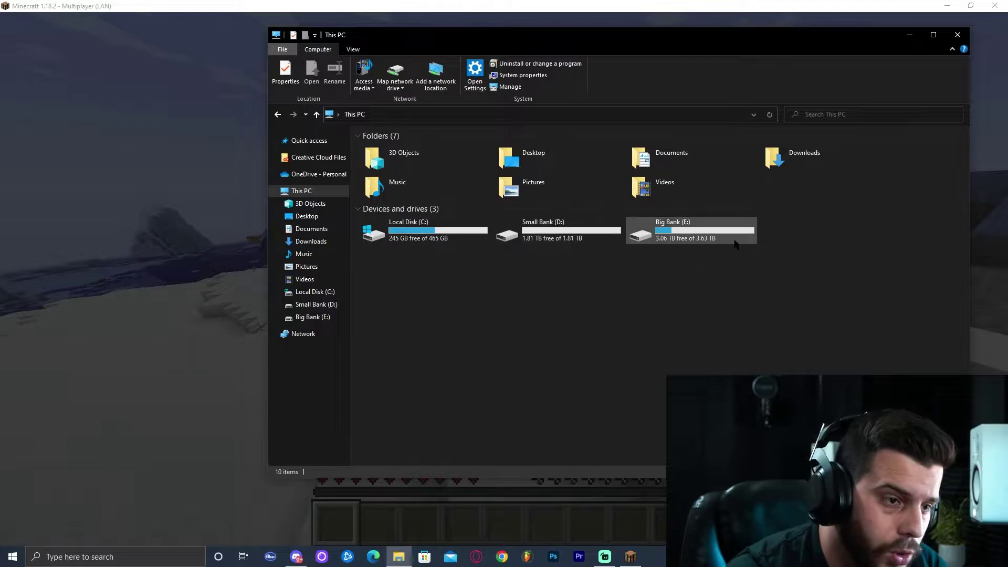
{"action": "right_click", "coordinate": [606, 324]}
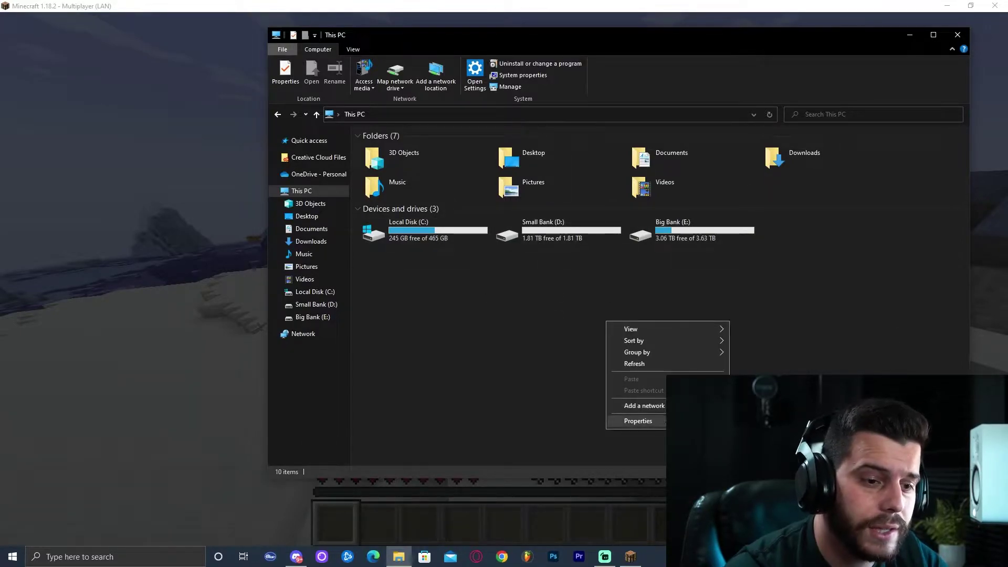
{"action": "left_click", "coordinate": [629, 421]}
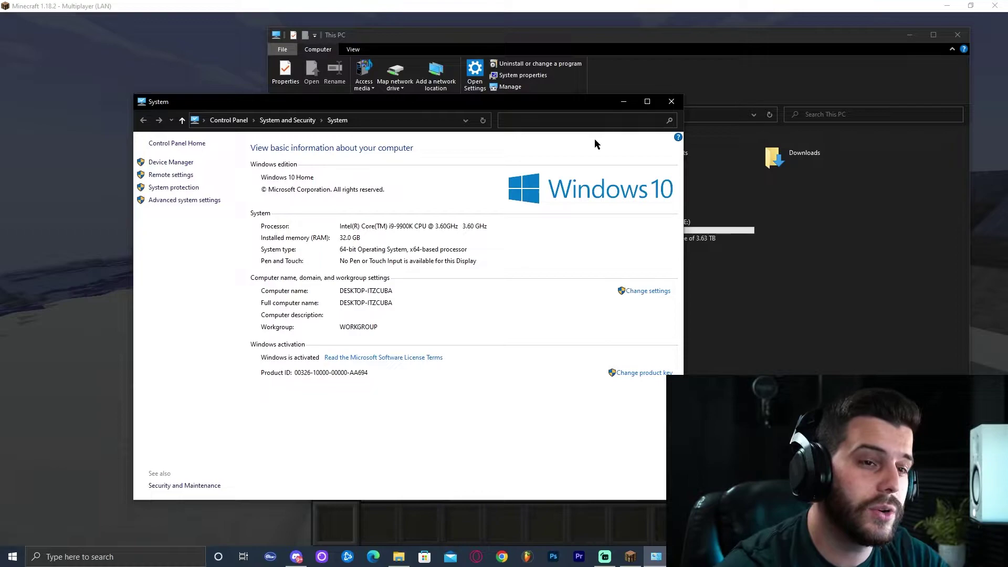
{"action": "left_click", "coordinate": [671, 102]}
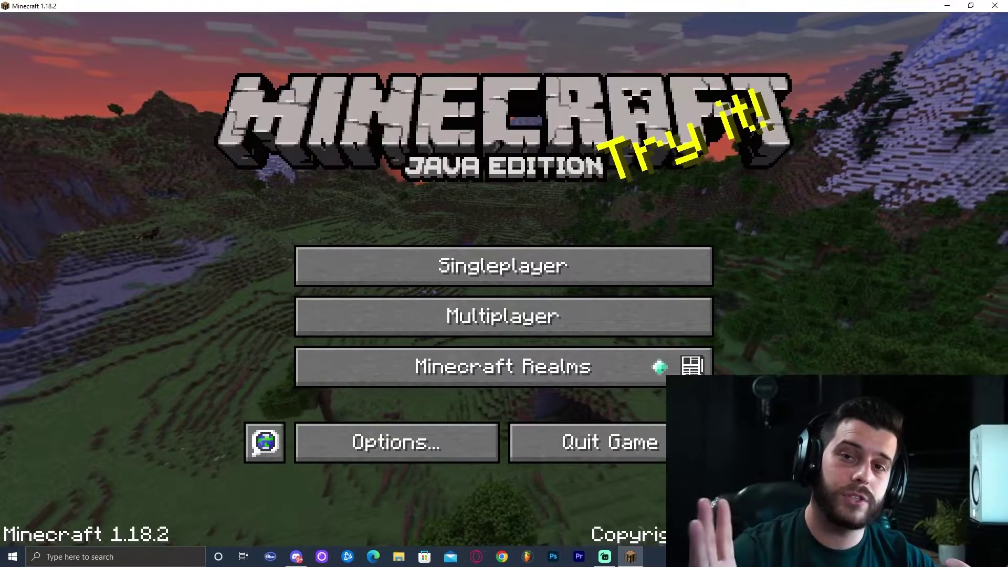
Try entering desktop-lmas2l2n:25565 as the server address for a direct multiplayer connection, without joining.
{"action": "left_click", "coordinate": [616, 310]}
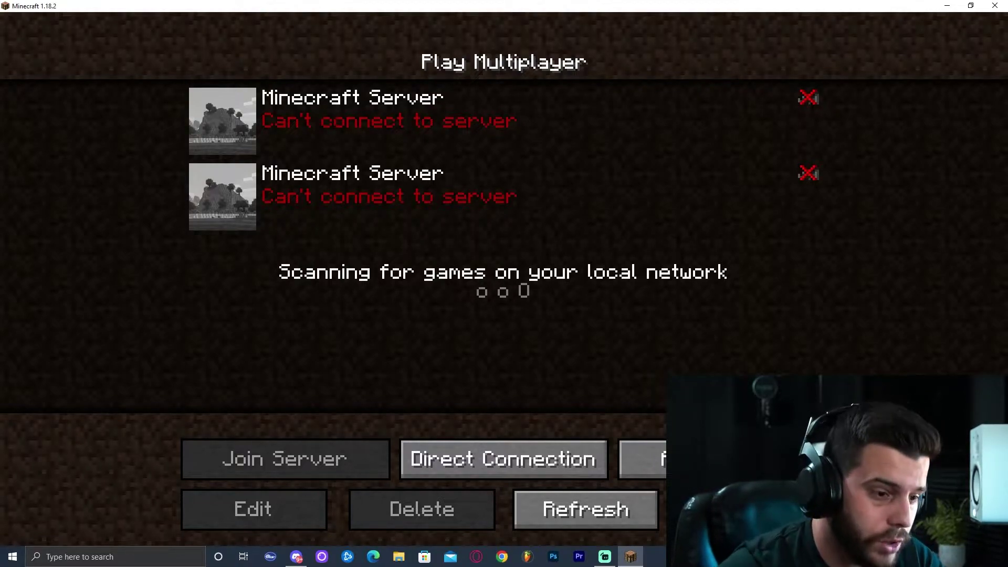
{"action": "left_click", "coordinate": [537, 443]}
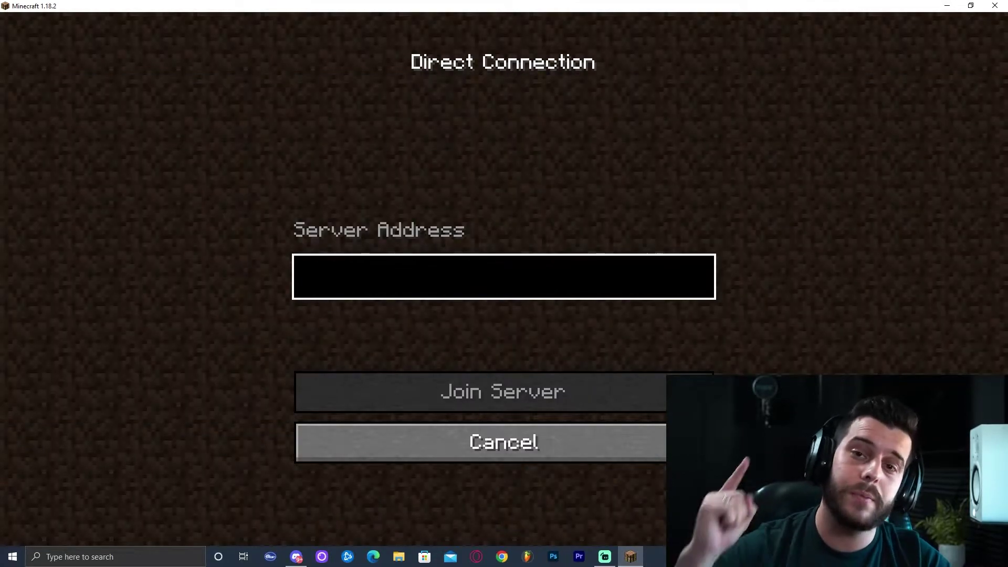
{"action": "type", "text": "desk"}
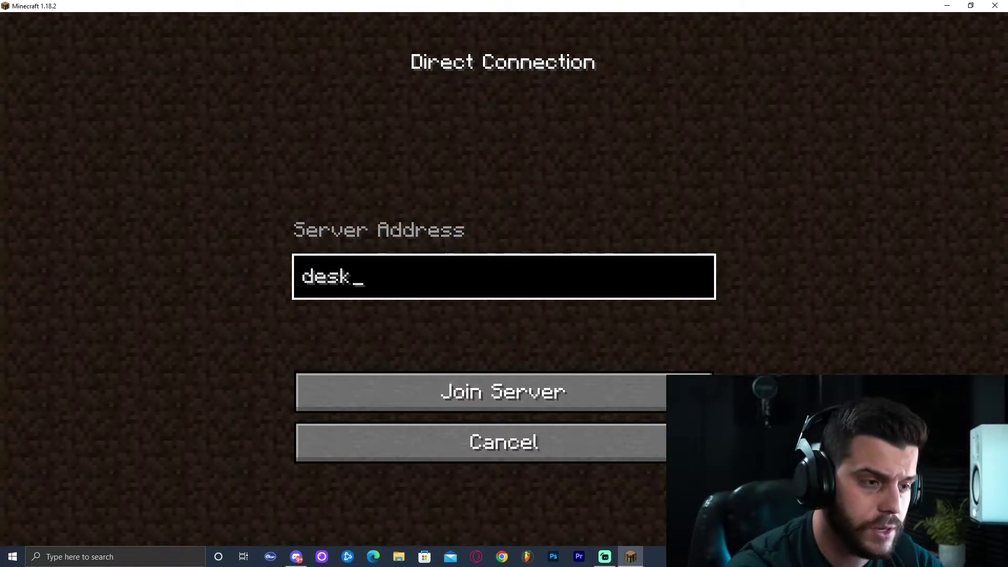
{"action": "type", "text": "top-itzcuba"}
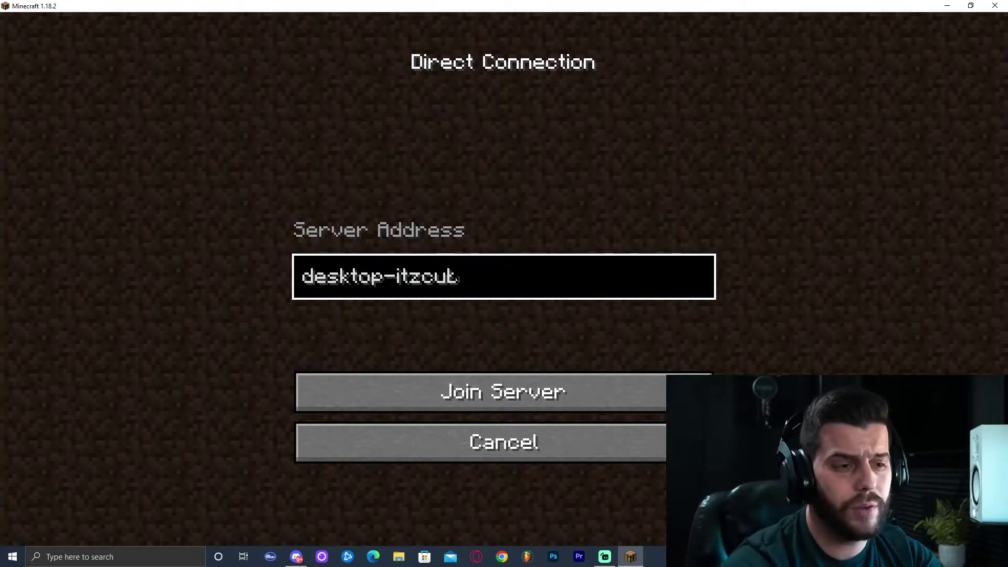
{"action": "key", "text": "BackSpace"}
{"action": "key", "text": "BackSpace"}
{"action": "key", "text": "BackSpace"}
{"action": "key", "text": "BackSpace"}
{"action": "key", "text": "BackSpace"}
{"action": "type", "text": "m"}
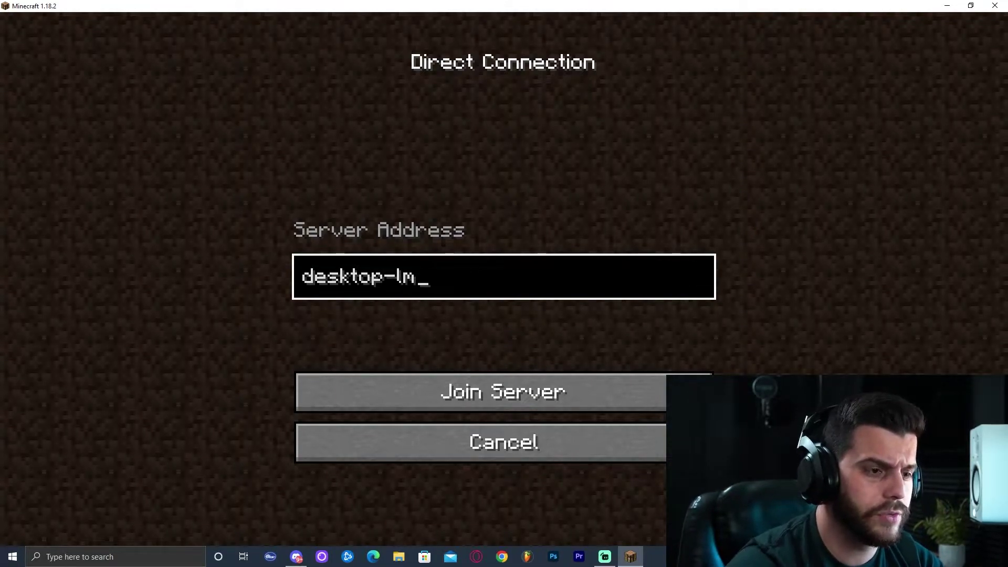
{"action": "type", "text": "as2l2n:"}
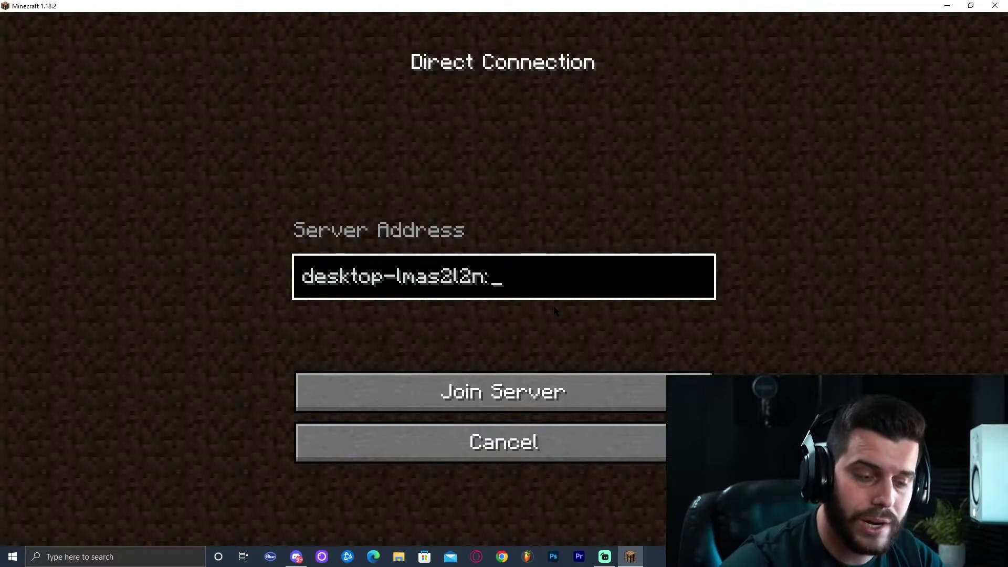
{"action": "type", "text": "25565"}
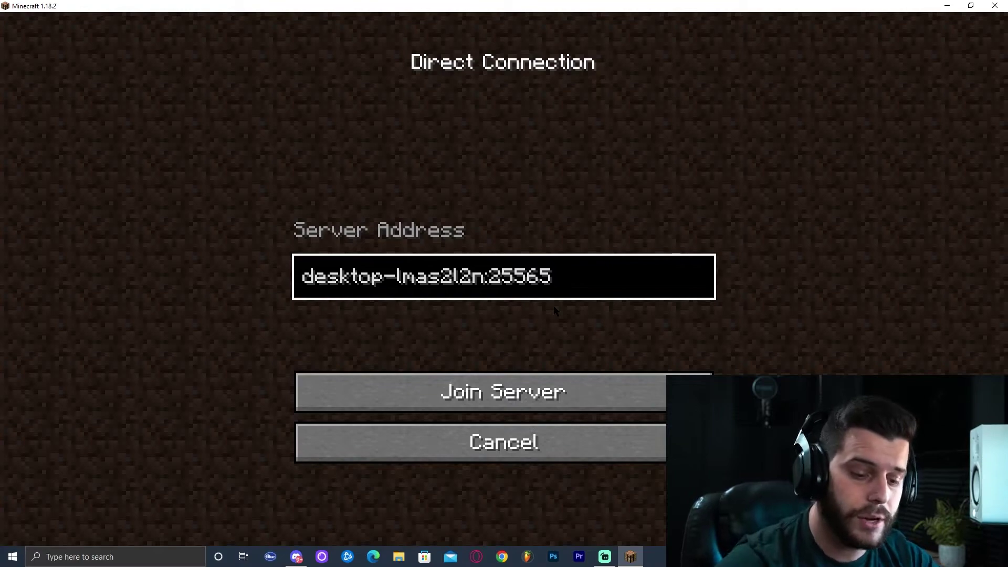
{"action": "key", "text": "Escape"}
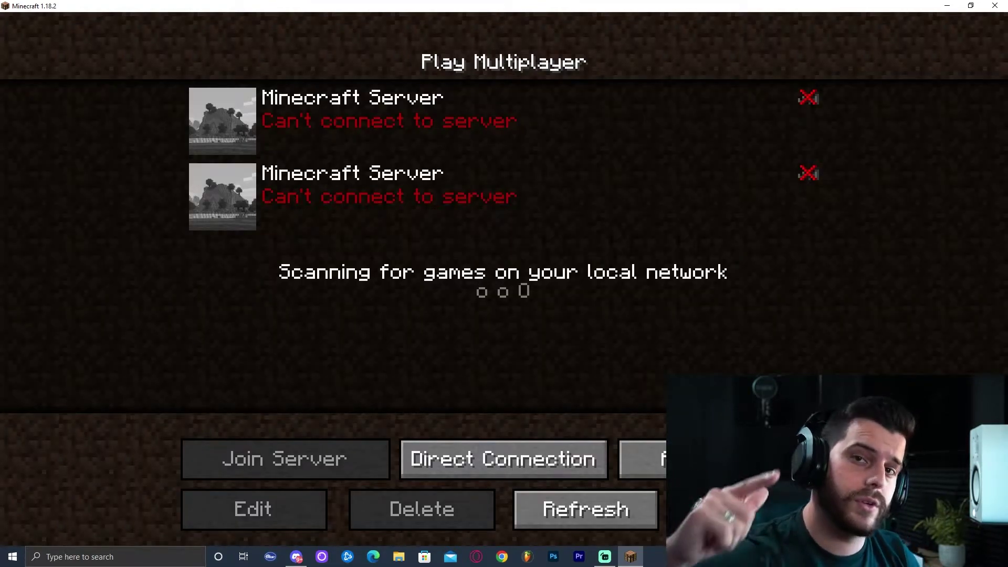
{"action": "key", "text": "Escape"}
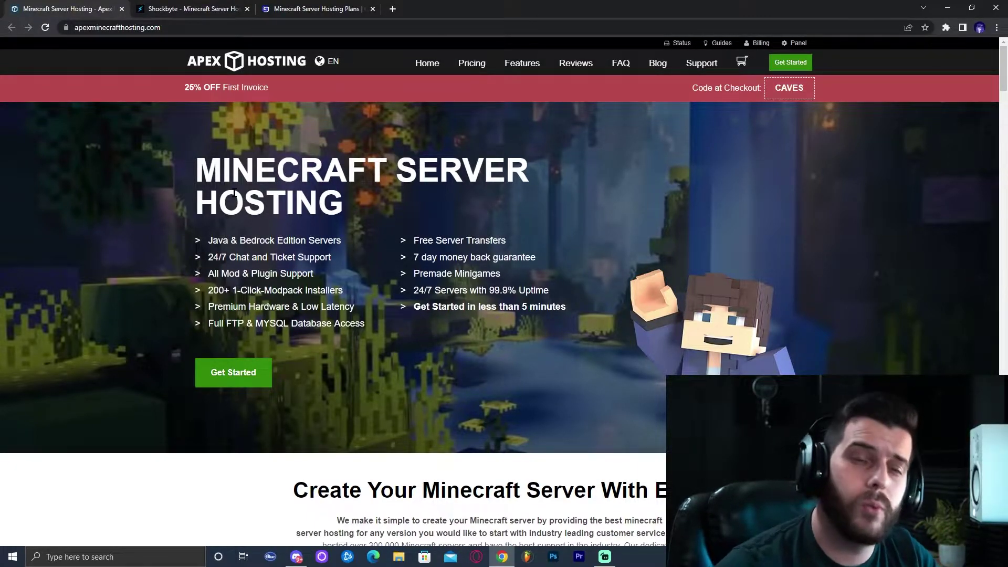
Look over the Shockbyte and GGServers Minecraft hosting websites in the browser.
{"action": "key", "text": "ctrl+Tab"}
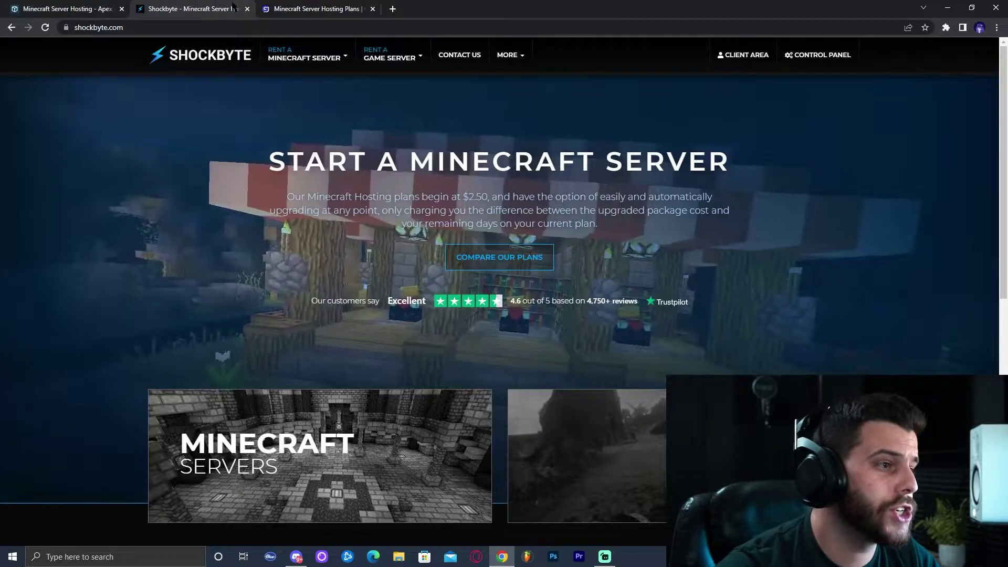
{"action": "key", "text": "ctrl+Tab"}
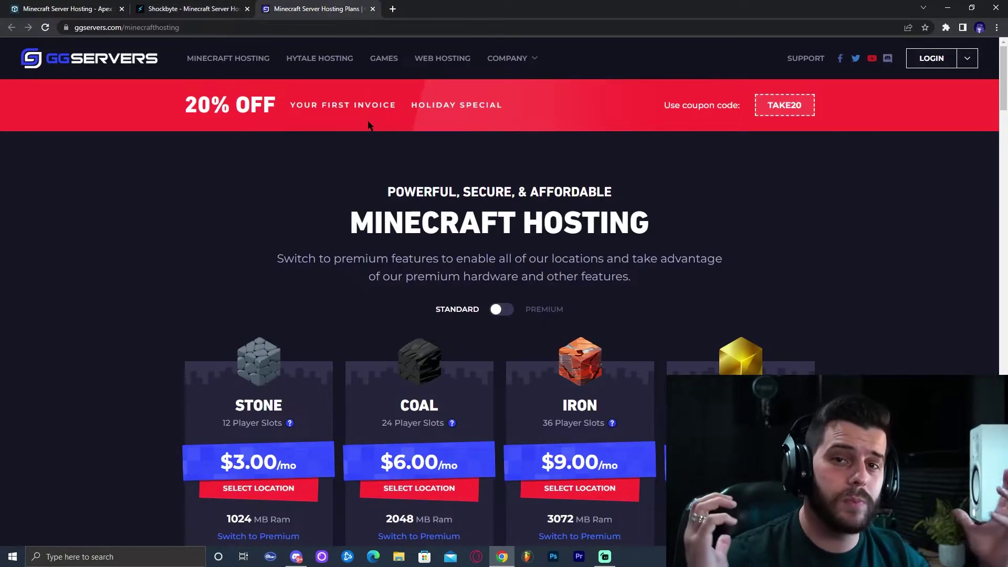
{"action": "key", "text": "ctrl+Tab"}
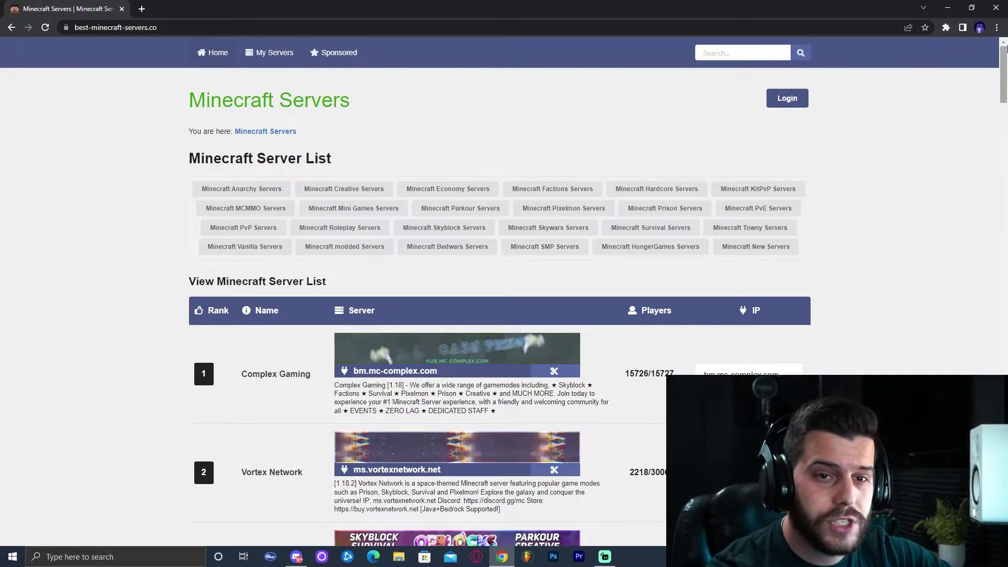
Copy the IP address of the Complex Gaming server from the Minecraft server list.
{"action": "left_click_drag", "start_coordinate": [1003, 65], "coordinate": [1006, 100]}
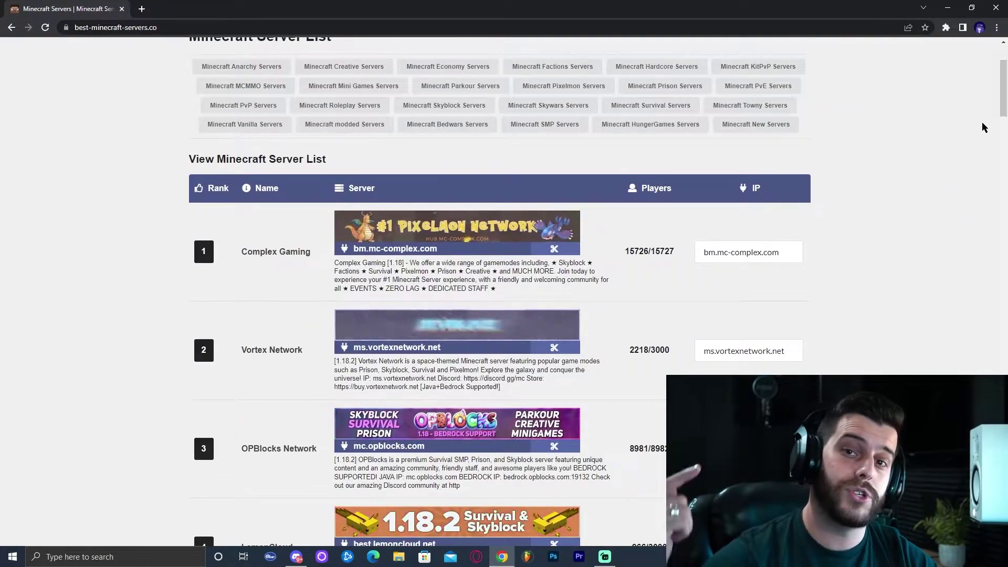
{"action": "scroll", "coordinate": [1006, 97], "scroll_direction": "down", "scroll_amount": 2}
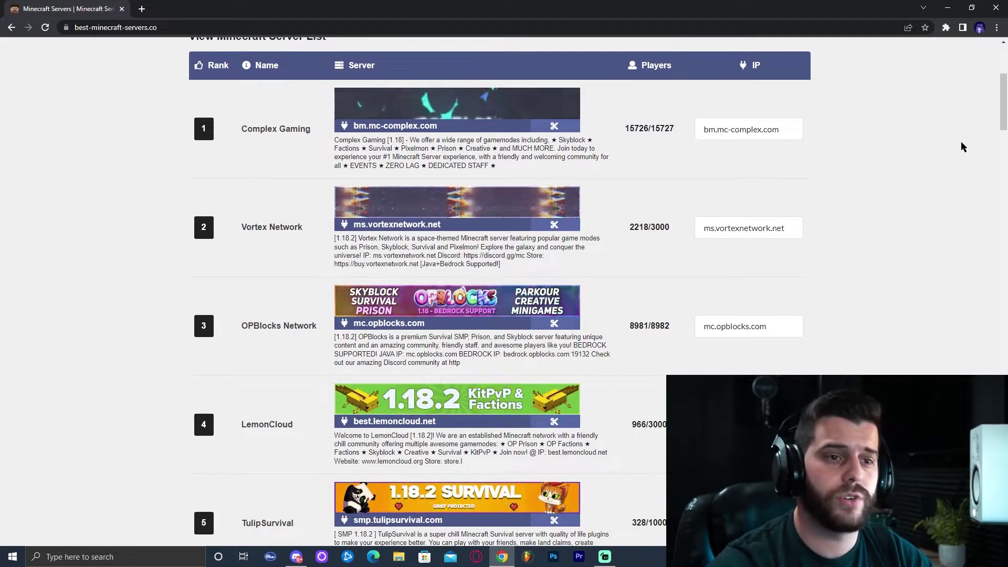
{"action": "left_click_drag", "start_coordinate": [998, 117], "coordinate": [976, 151]}
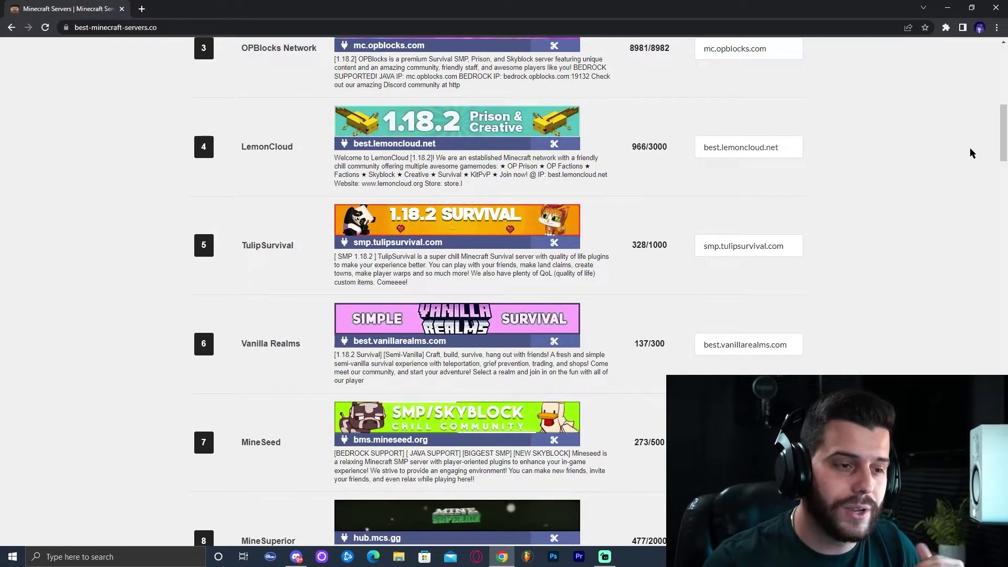
{"action": "scroll", "coordinate": [970, 152], "scroll_direction": "up", "scroll_amount": 3}
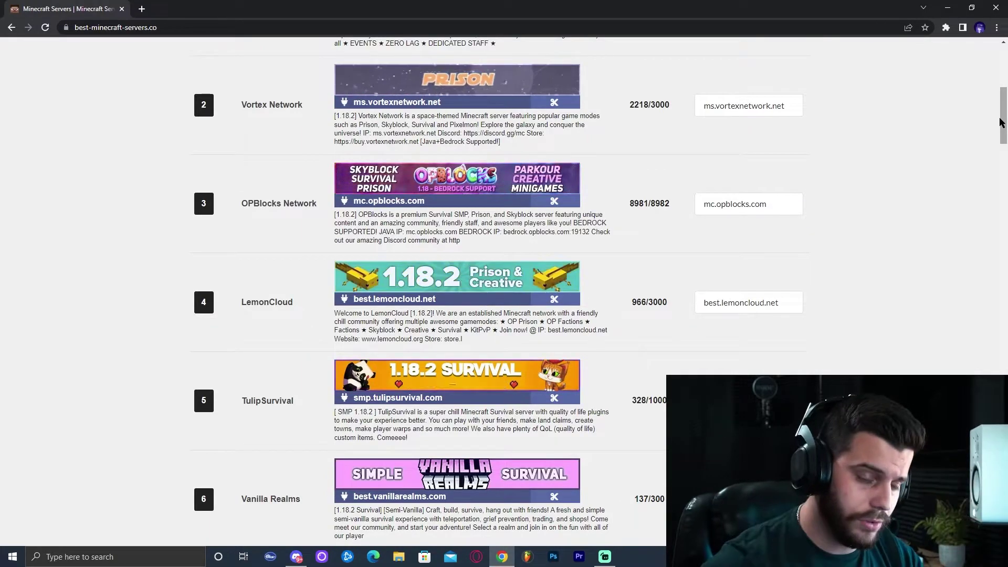
{"action": "scroll", "coordinate": [1005, 108], "scroll_direction": "up", "scroll_amount": 3}
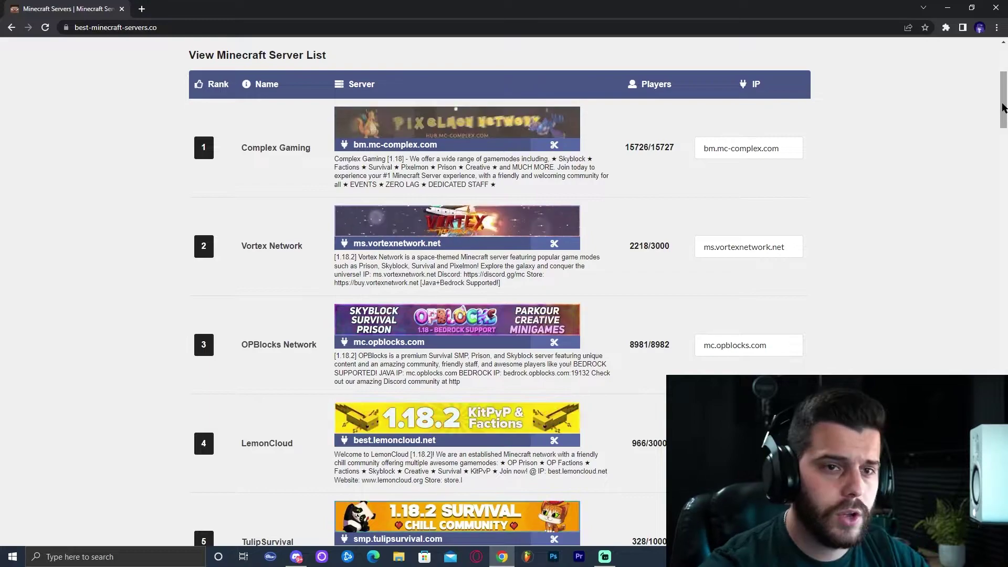
{"action": "scroll", "coordinate": [1002, 105], "scroll_direction": "down", "scroll_amount": 1}
{"action": "scroll", "coordinate": [1000, 107], "scroll_direction": "up", "scroll_amount": 1}
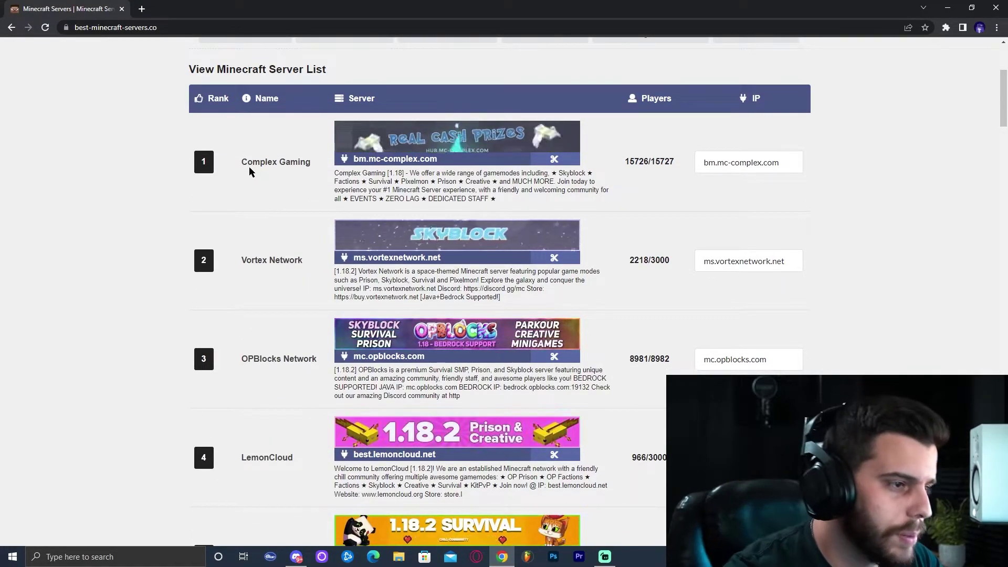
{"action": "left_click_drag", "start_coordinate": [250, 168], "coordinate": [304, 172]}
{"action": "left_click", "coordinate": [627, 175]}
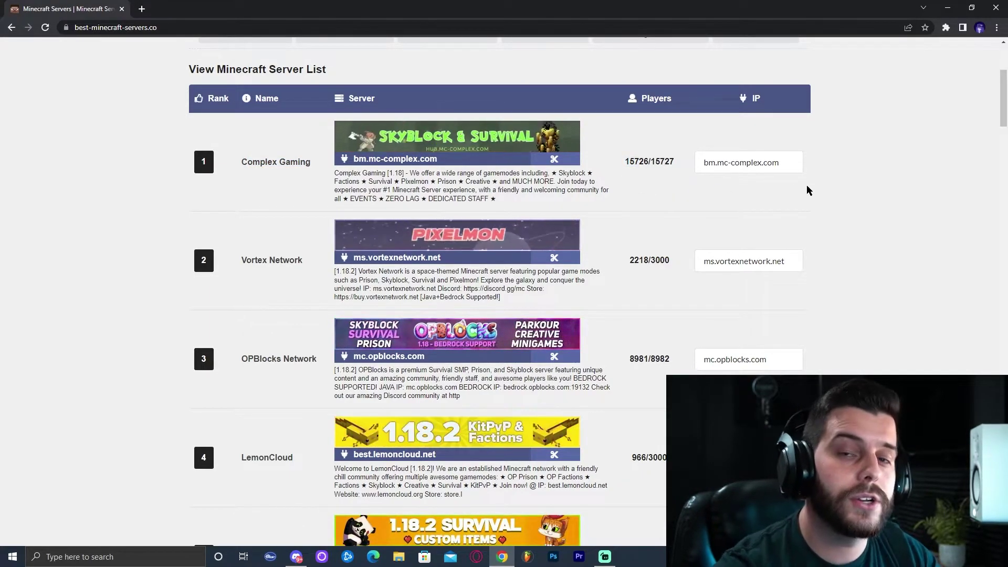
{"action": "left_click", "coordinate": [790, 163]}
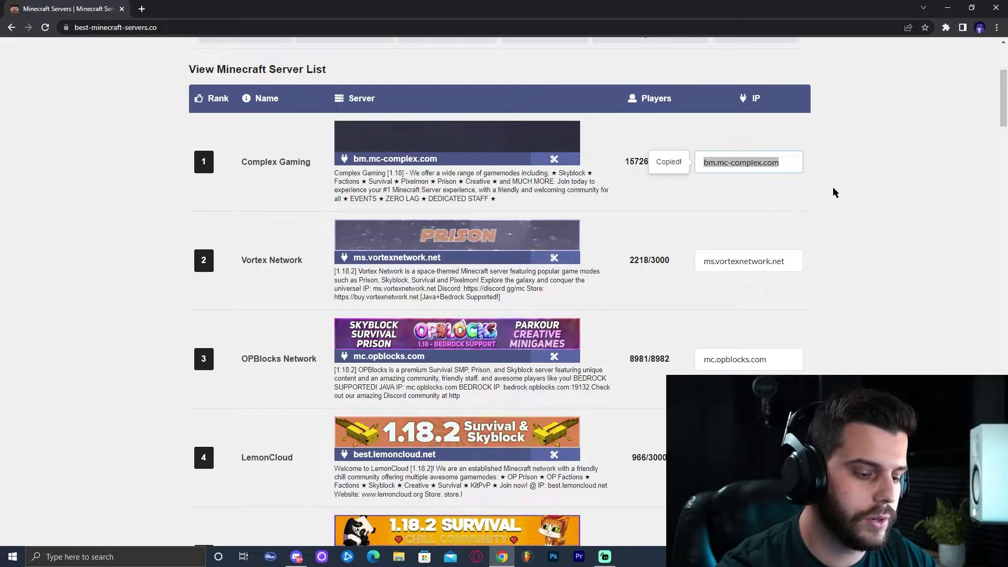
{"action": "left_click", "coordinate": [875, 188]}
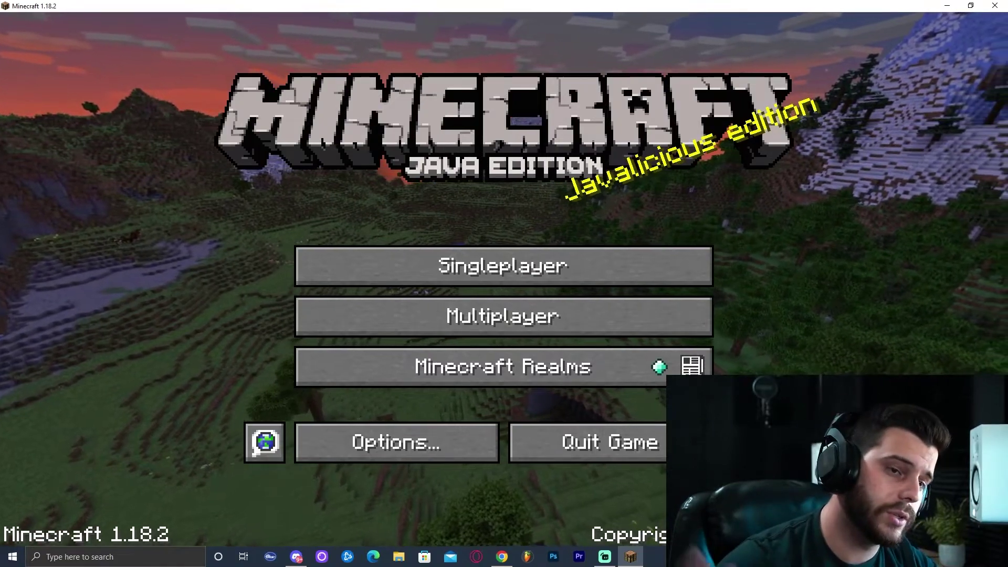
Start adding a new server to the multiplayer list and replace its default name with subscribe.
{"action": "left_click", "coordinate": [655, 313]}
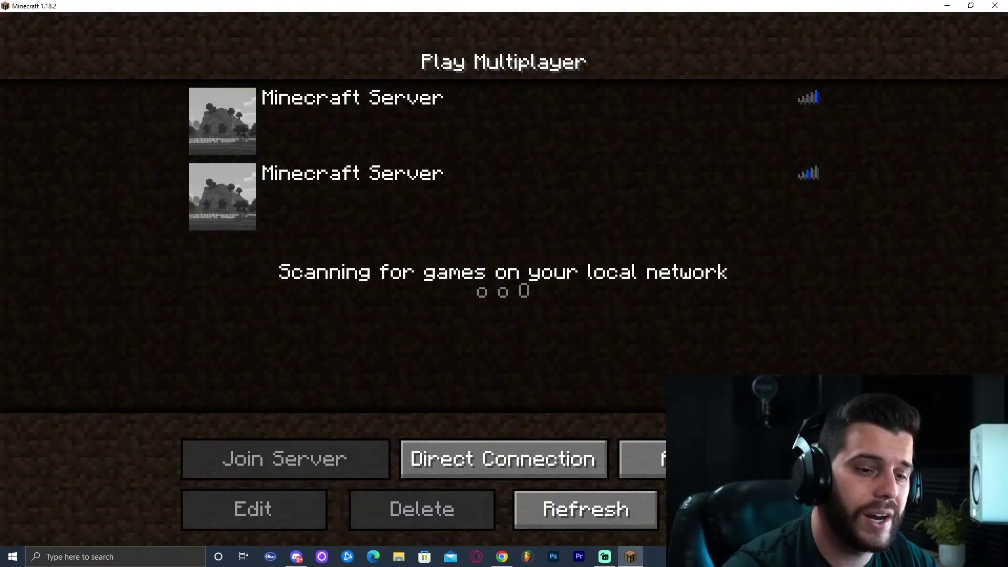
{"action": "left_click", "coordinate": [693, 456]}
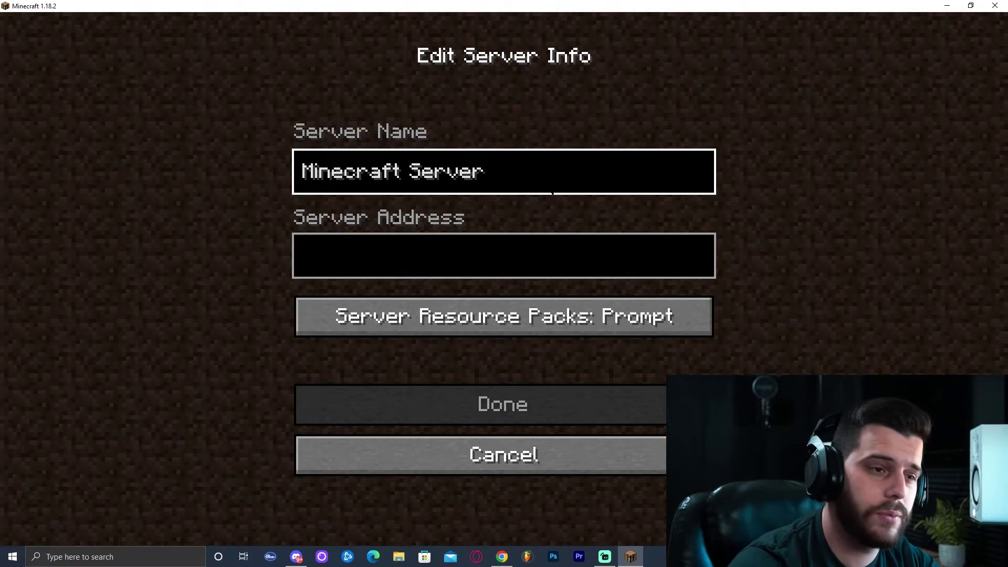
{"action": "key", "text": "BackSpace"}
{"action": "key", "text": "BackSpace"}
{"action": "key", "text": "BackSpace"}
{"action": "key", "text": "BackSpace"}
{"action": "key", "text": "BackSpace"}
{"action": "key", "text": "BackSpace"}
{"action": "key", "text": "BackSpace"}
{"action": "key", "text": "BackSpace"}
{"action": "key", "text": "BackSpace"}
{"action": "key", "text": "BackSpace"}
{"action": "key", "text": "BackSpace"}
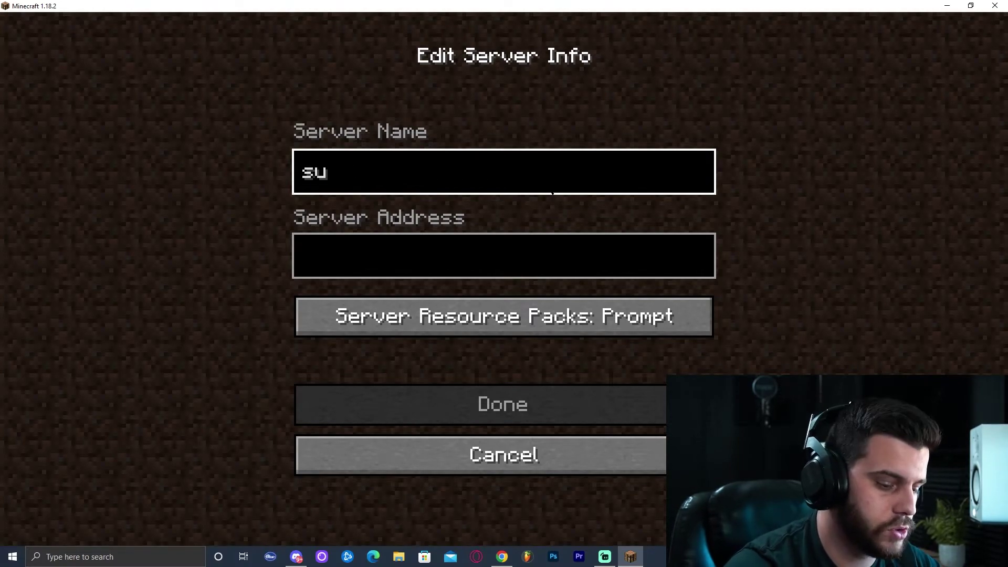
Save the new server entry with the copied Complex Gaming IP as its address, and join that server.
{"action": "left_click", "coordinate": [315, 255]}
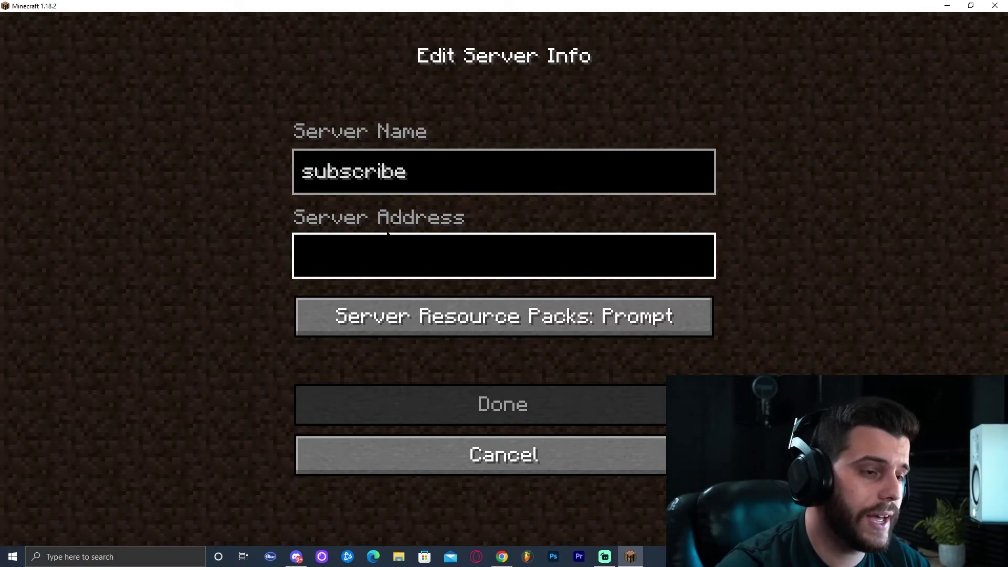
{"action": "key", "text": "ctrl+v"}
{"action": "left_click", "coordinate": [503, 404]}
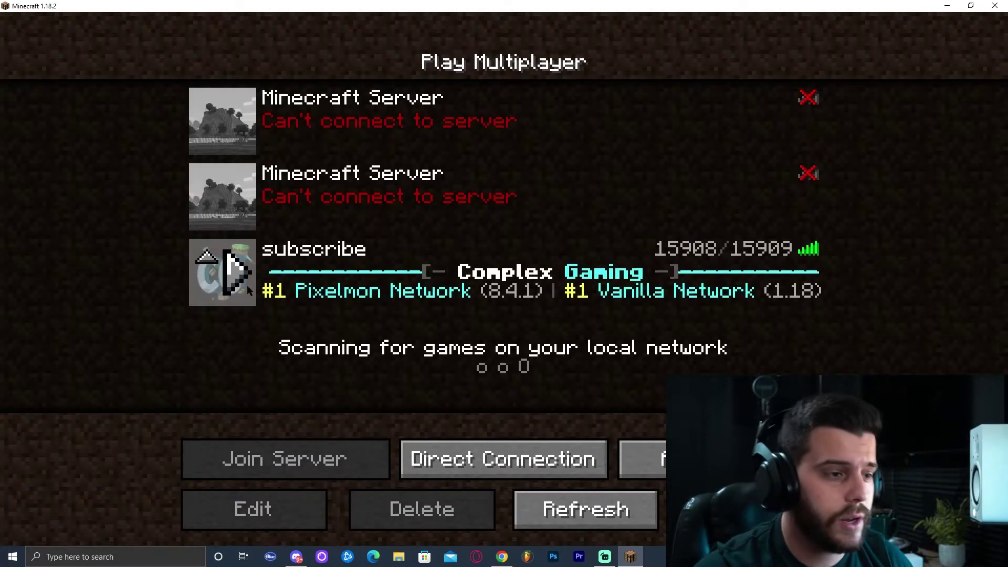
{"action": "left_click", "coordinate": [223, 270]}
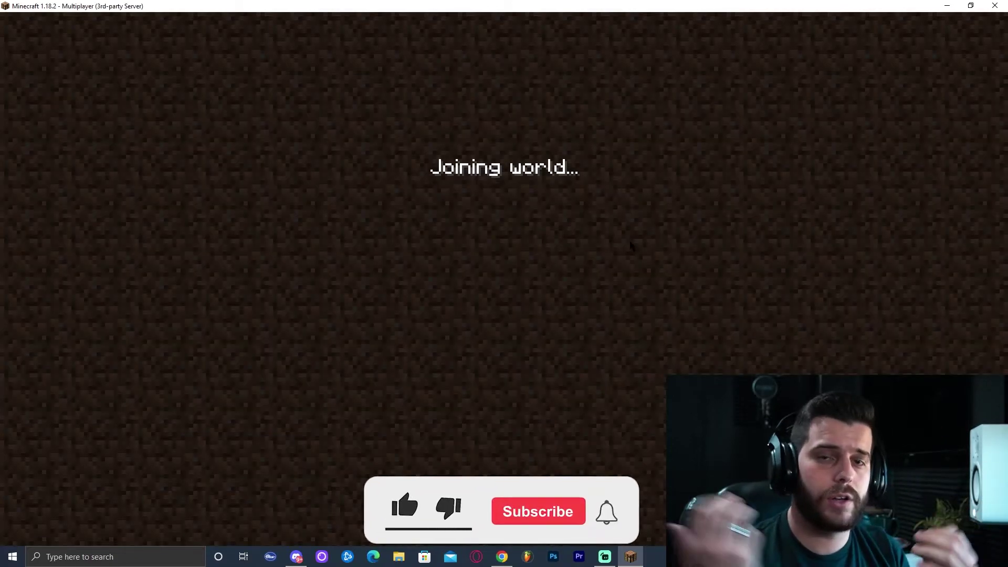